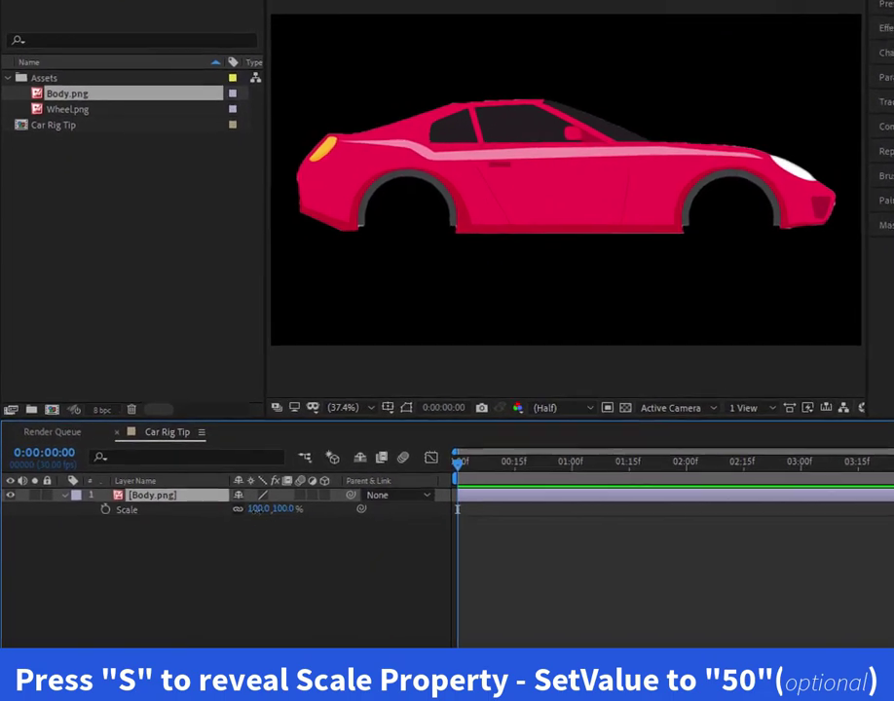
Step: Set the Body.png layer's scale to 50%
click(224, 537)
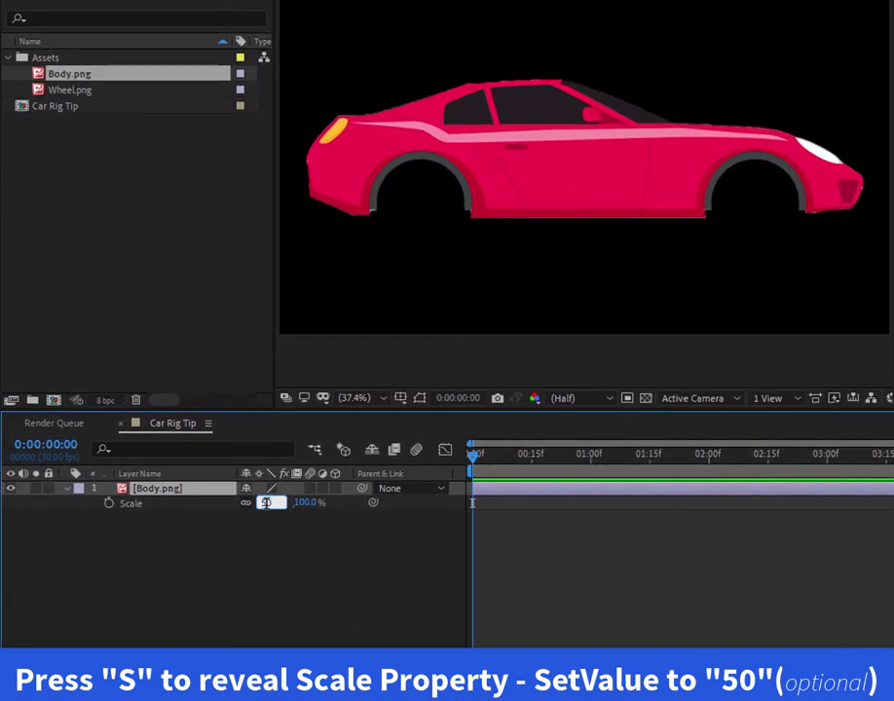
text(50)
key(Return)
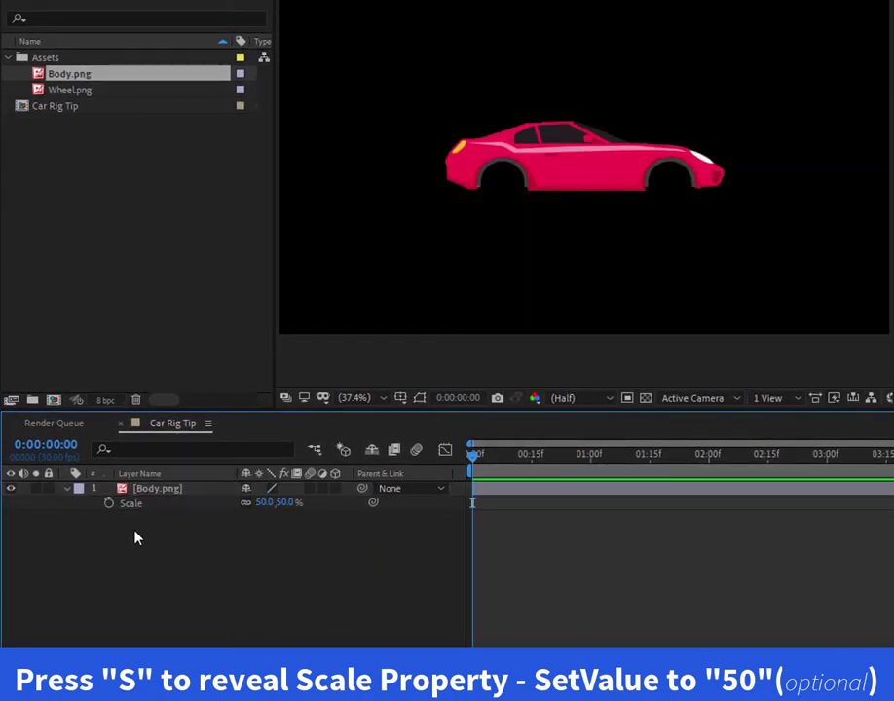
Step: Reveal the Body.png layer's Position property and separate it into X and Y dimensions
click(142, 490)
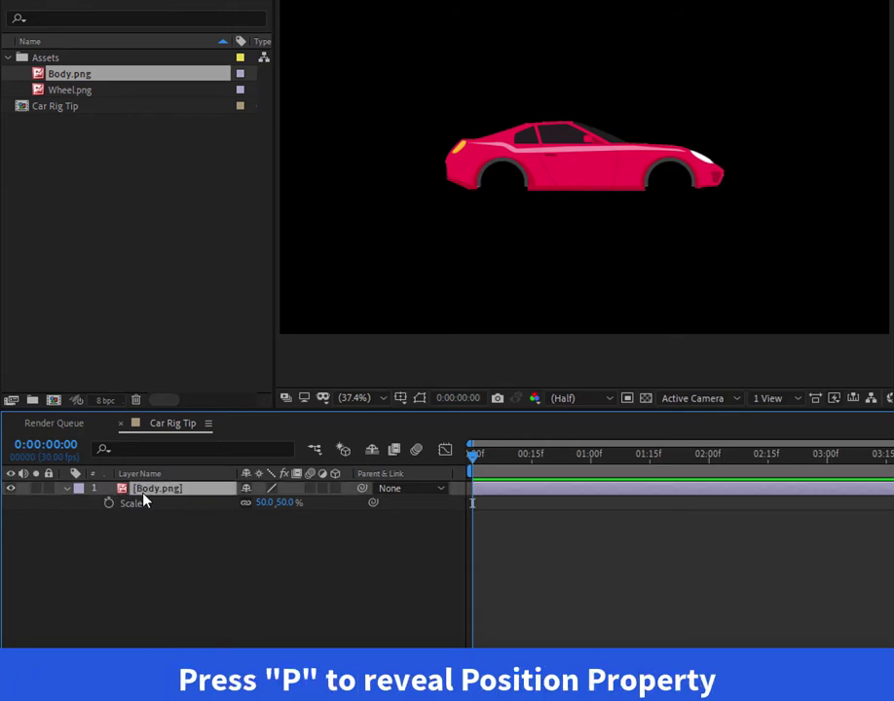
key(p)
right_click(139, 514)
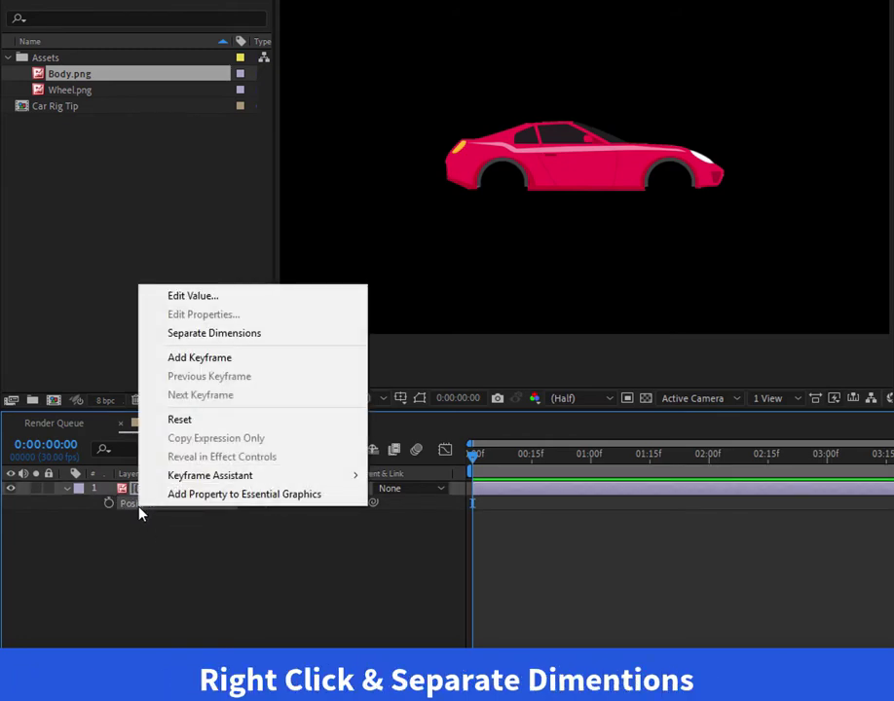
click(292, 334)
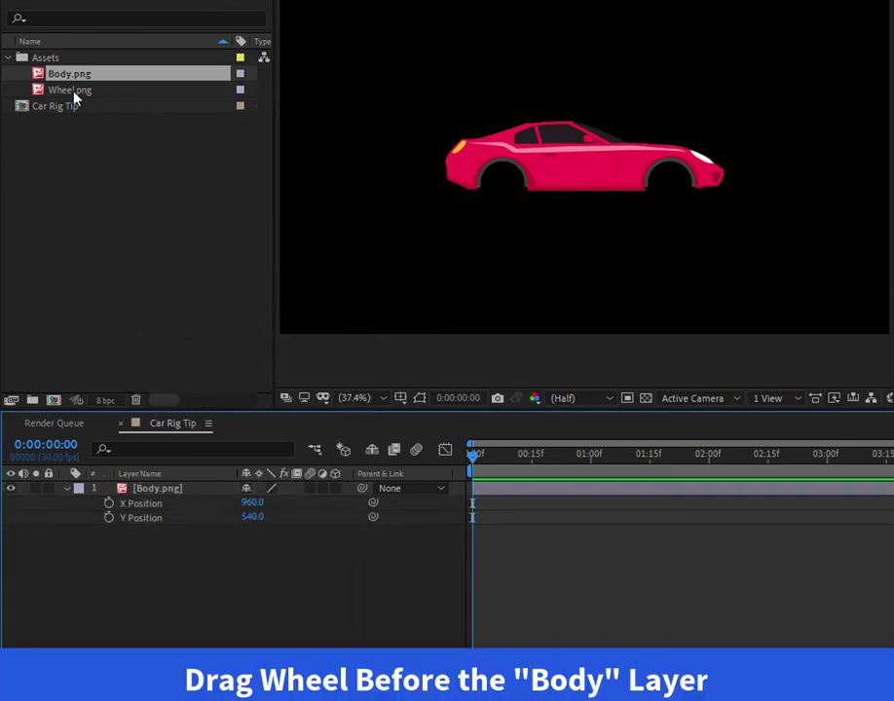
Step: Add Wheel.png to the composition above the Body.png layer and move it over the car's rear wheel arch
drag(74, 91, 179, 500)
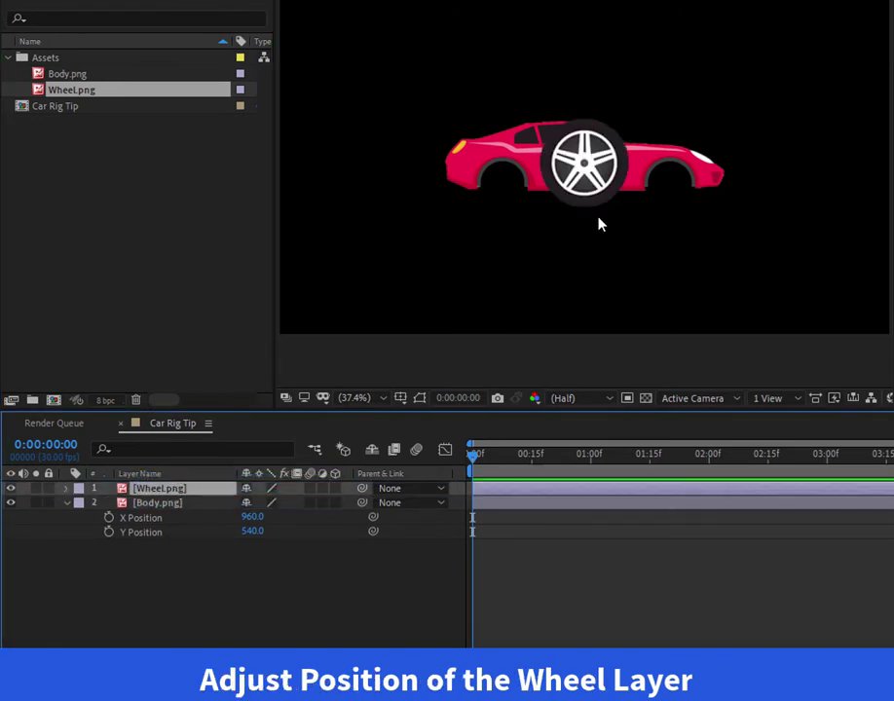
drag(601, 222, 519, 250)
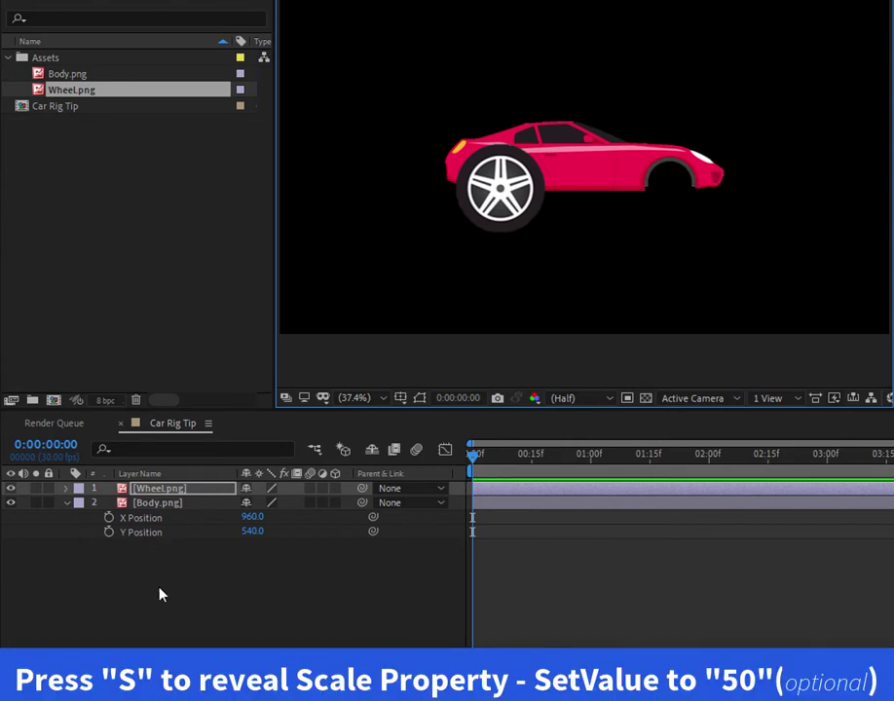
Step: Set the Wheel.png layer's scale to 50% and fit the wheel into the rear wheel arch
key(s)
click(266, 503)
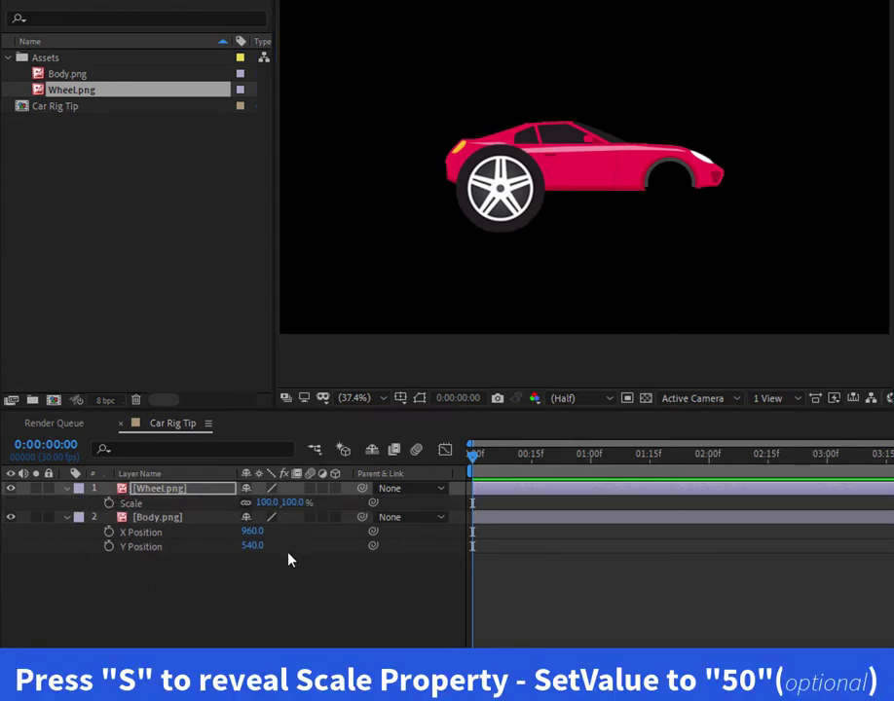
text(50)
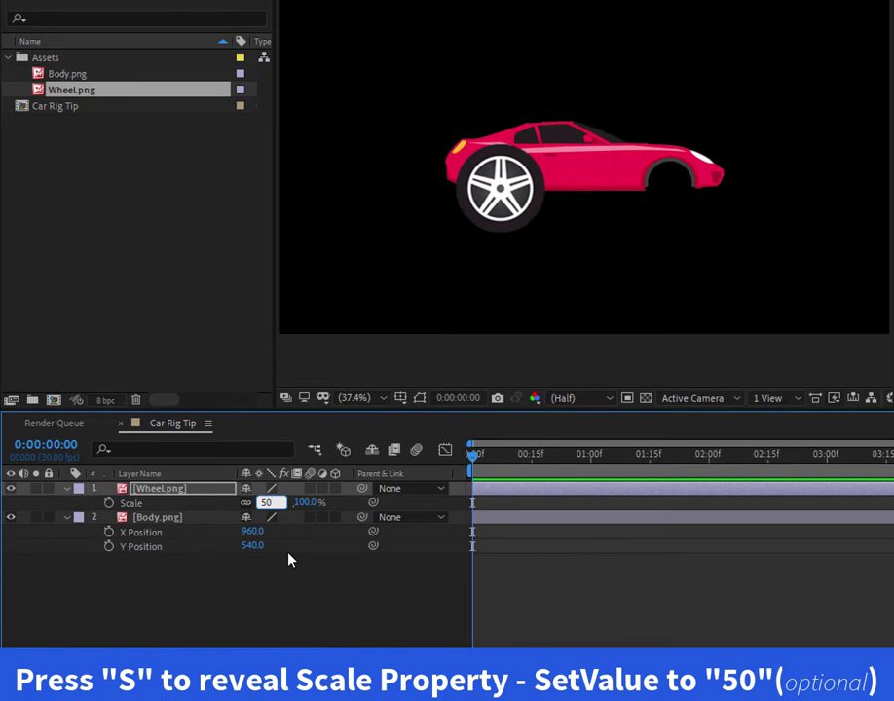
key(Return)
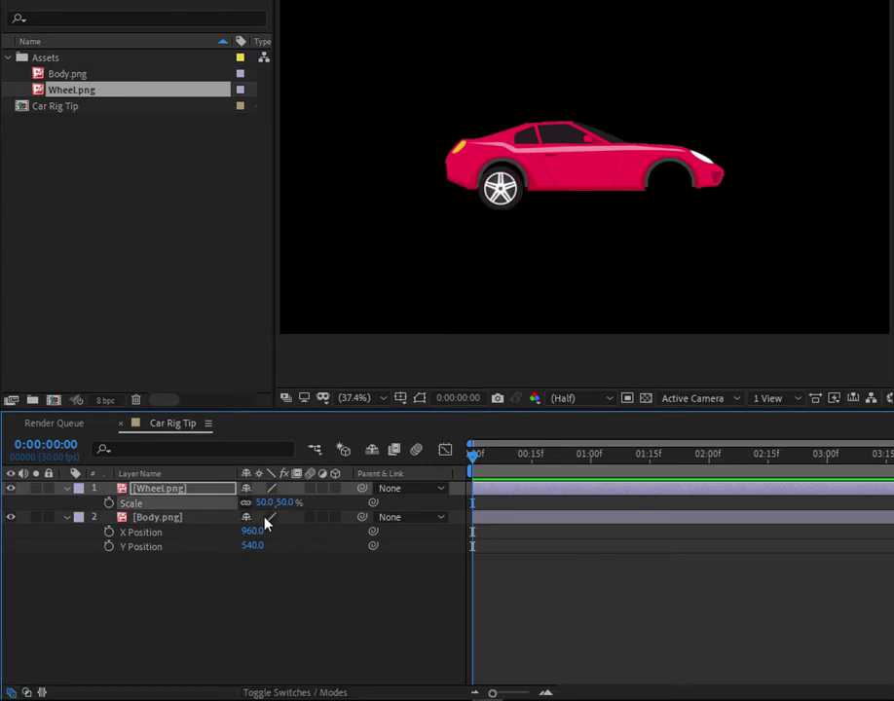
drag(473, 225, 475, 219)
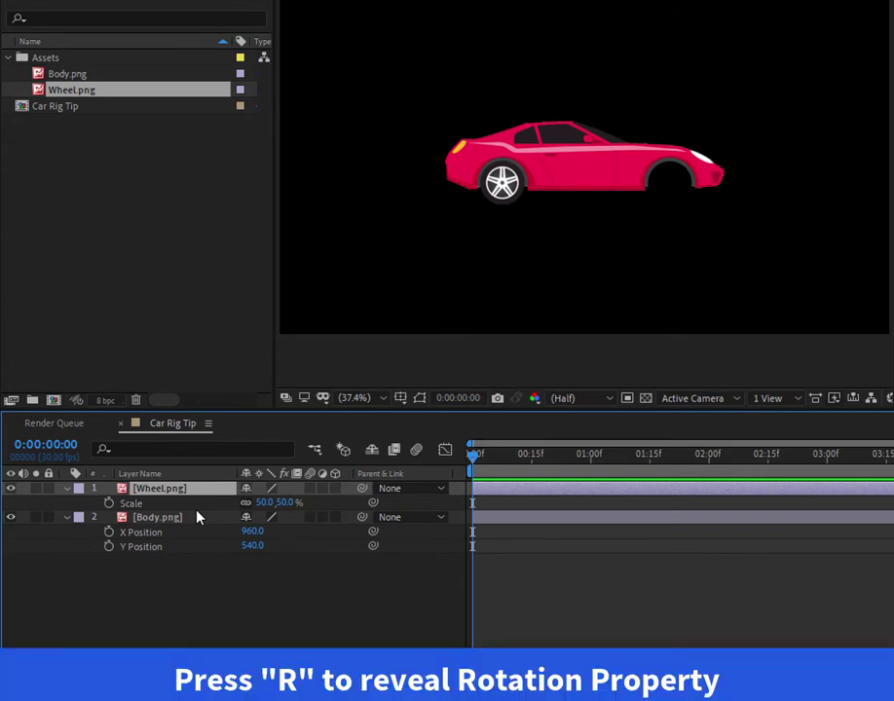
Step: Reveal the Wheel.png layer's Rotation property and add a Slider Control expression effect to the Body.png layer
key(r)
click(184, 523)
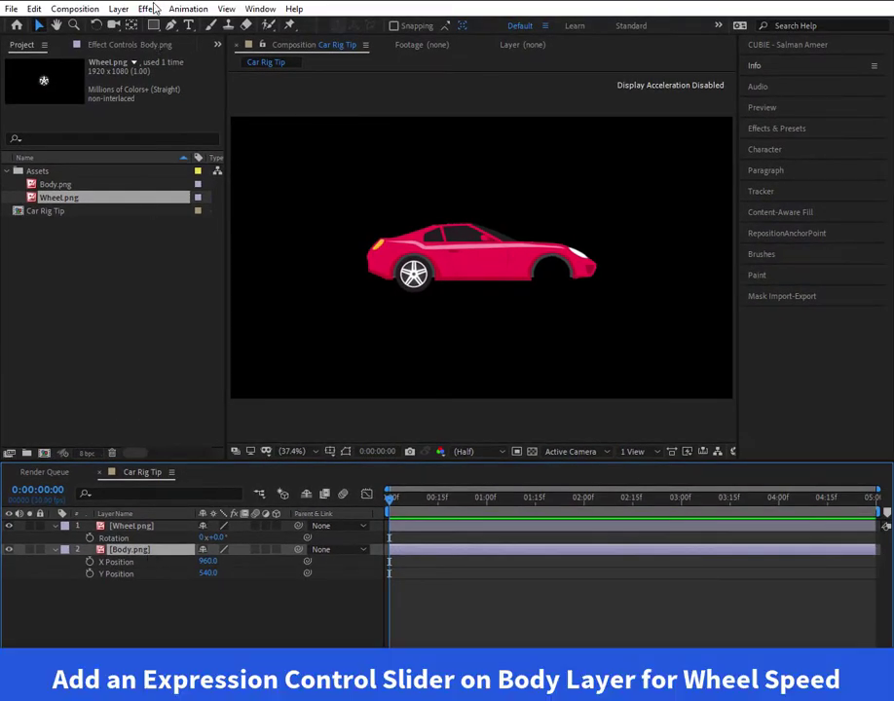
click(148, 9)
mouse_move(261, 220)
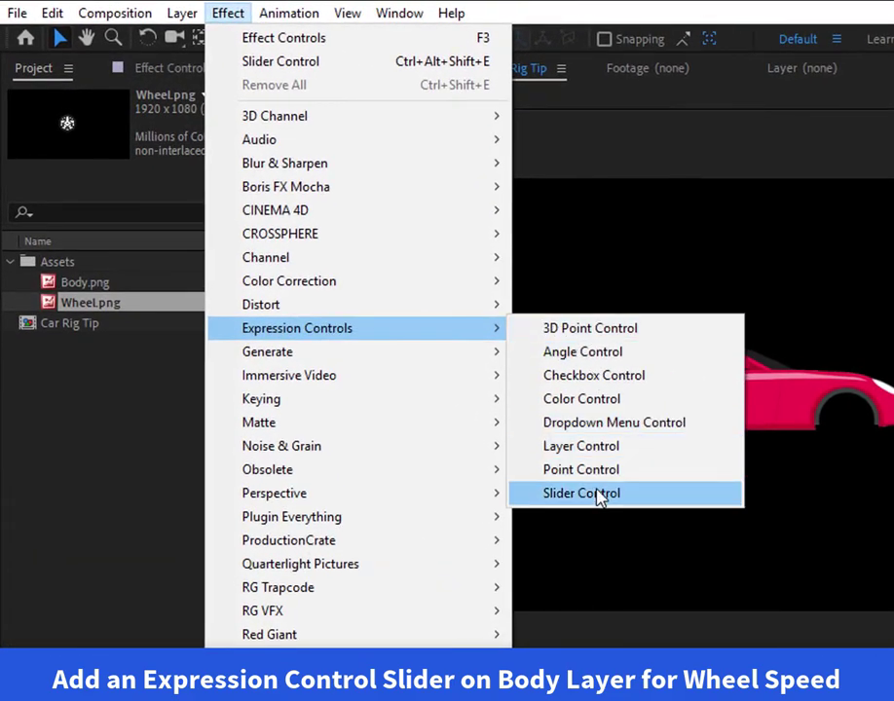
click(598, 495)
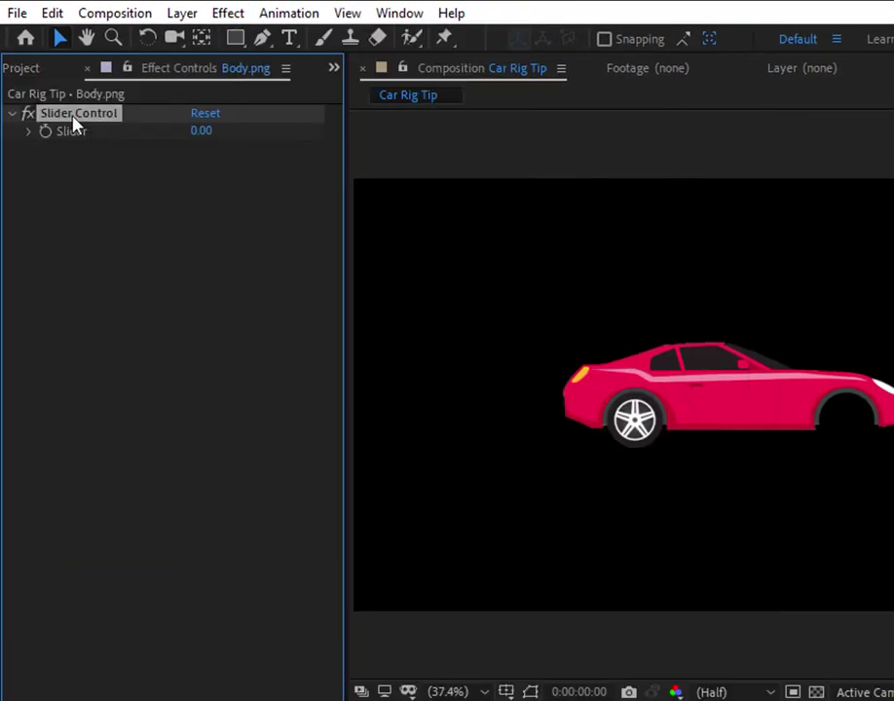
Step: Rename the Body.png layer's Slider Control effect as "Rotation Speed"
right_click(76, 114)
click(105, 129)
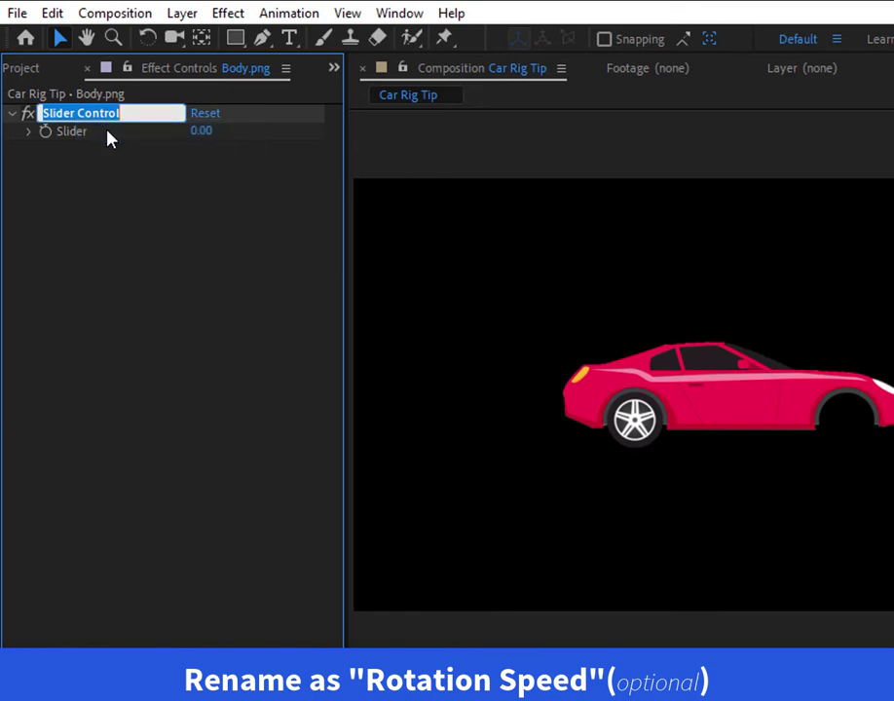
text(Rotation )
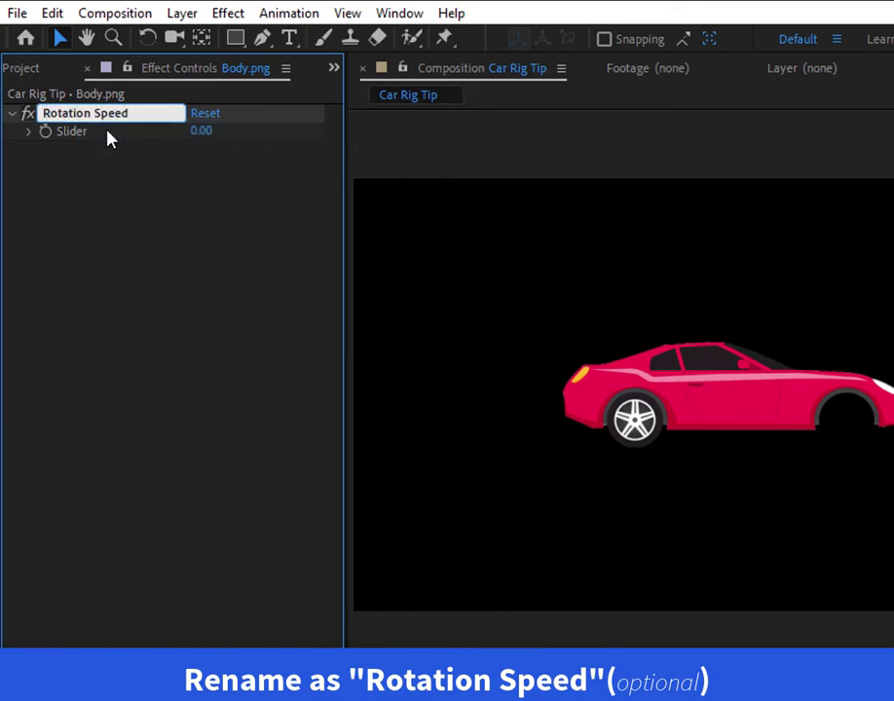
text(Speed)
key(Return)
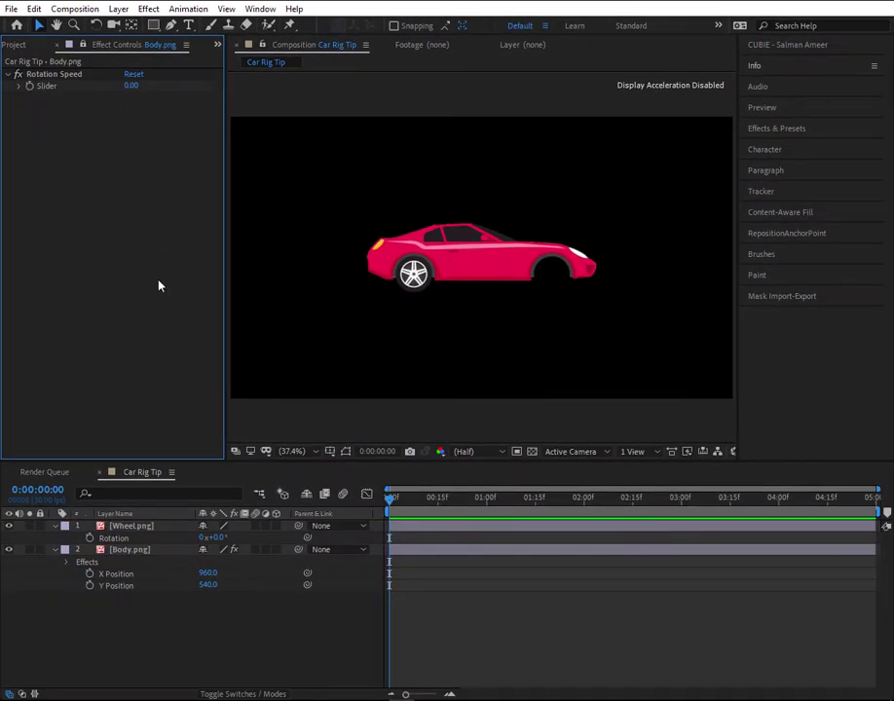
Step: Add an expression to the Wheel.png layer's Rotation property
click(155, 531)
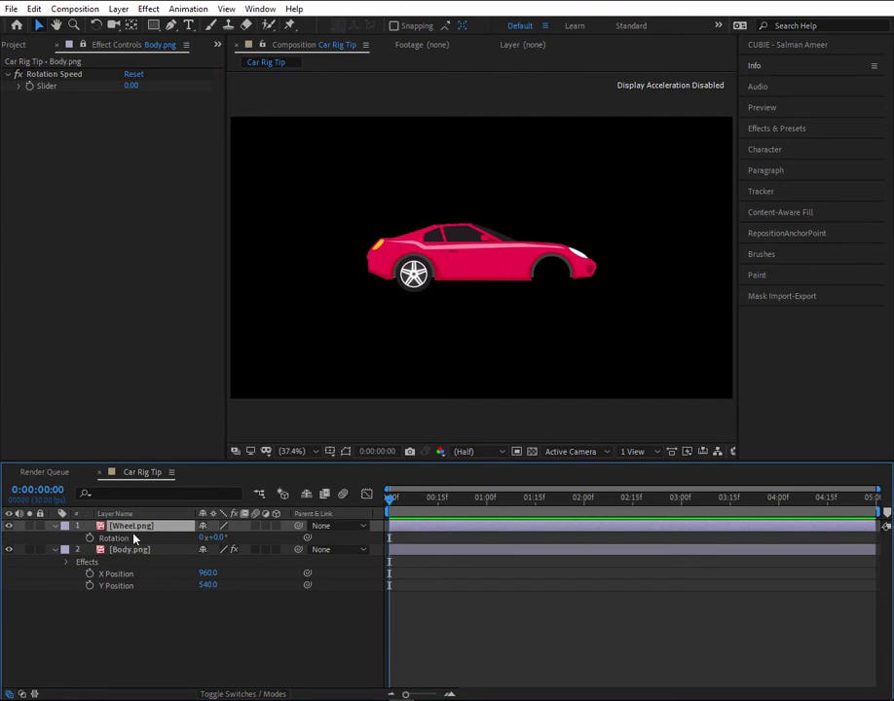
click(115, 538)
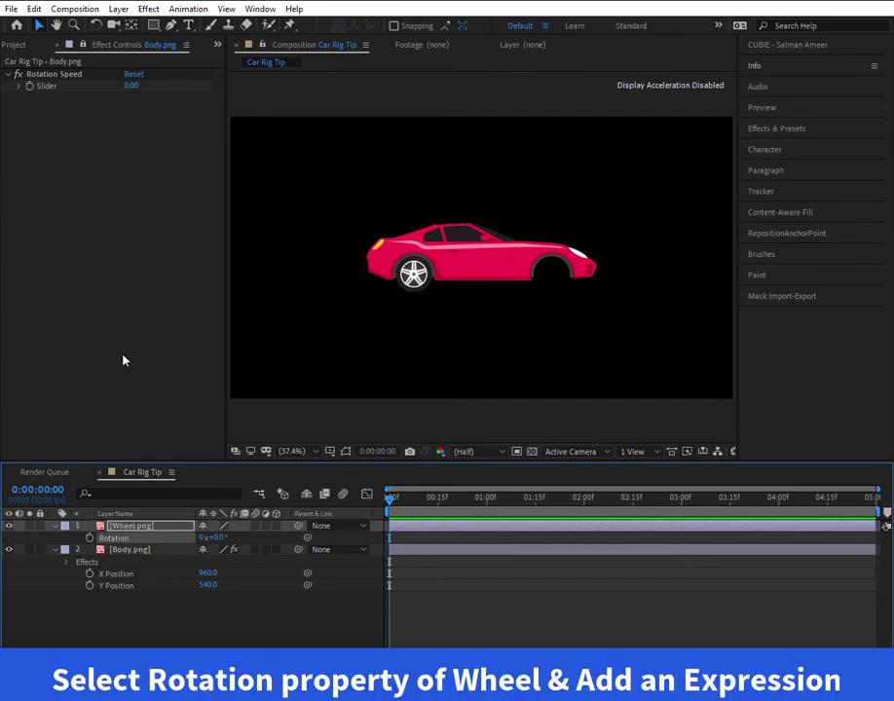
click(188, 9)
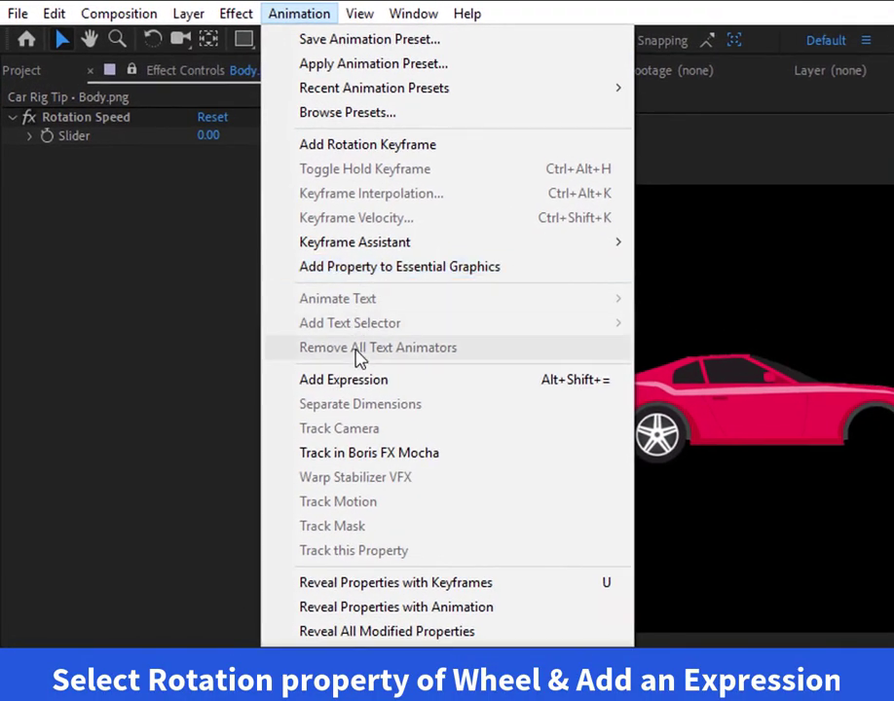
click(323, 342)
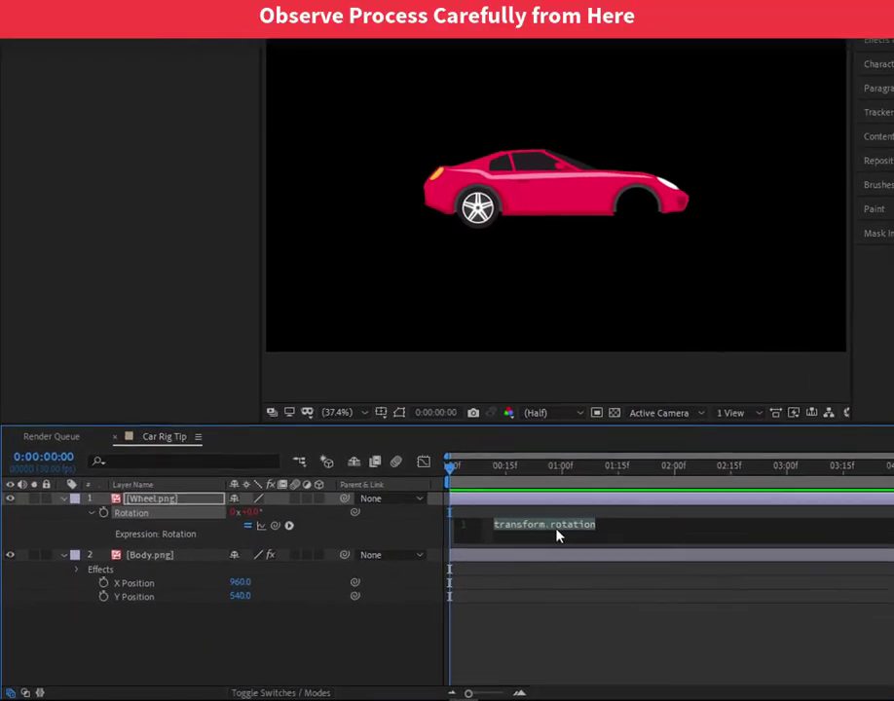
Step: Define the variable rotaionSpeed in the wheel's Rotation expression, linked to the Body.png layer's Rotation Speed slider, ending the line with a semicolon
text(rotaionSpeed)
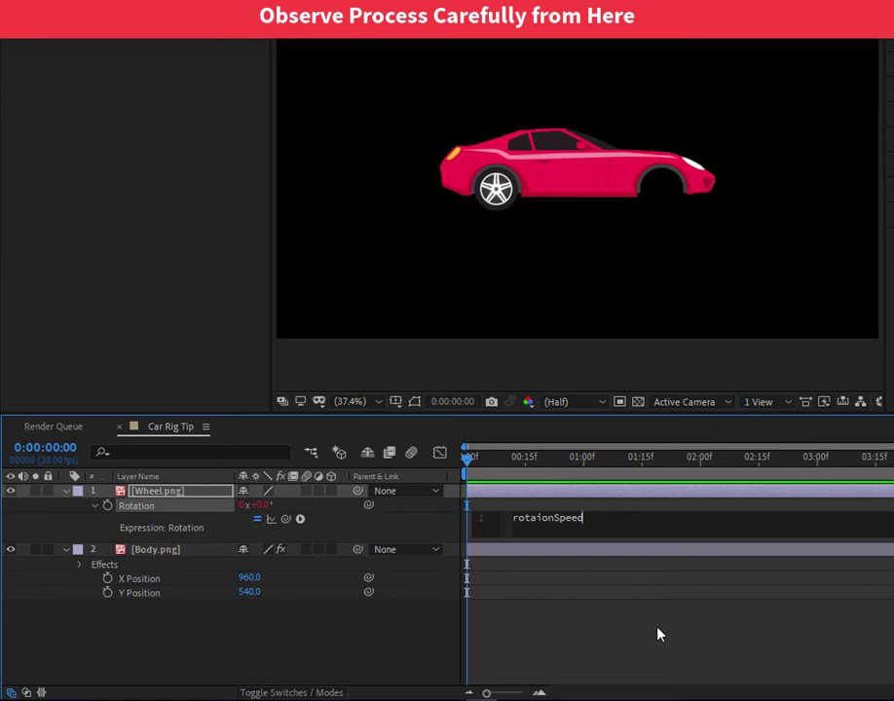
text(=)
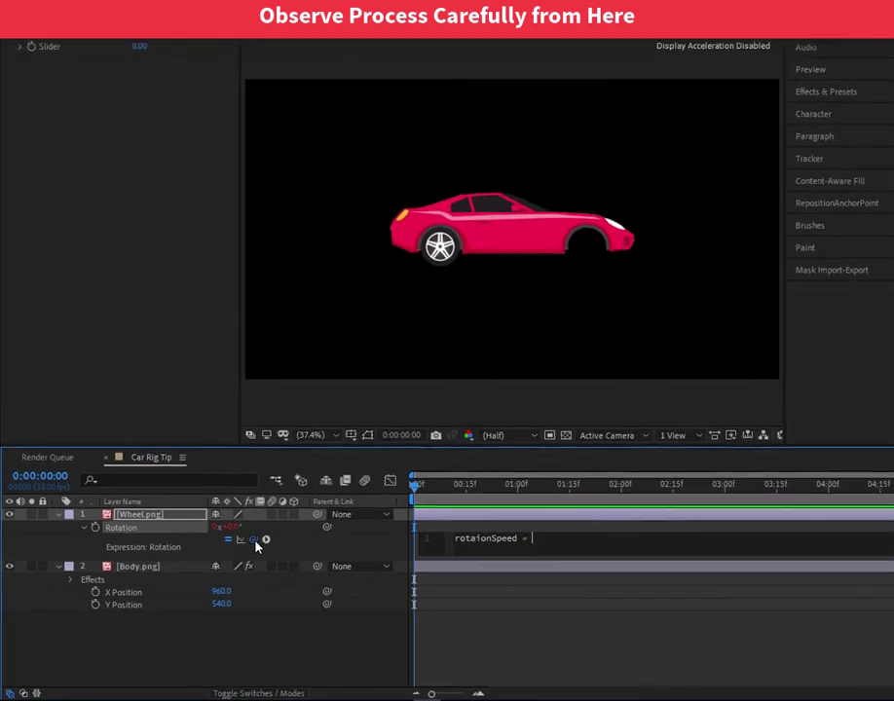
drag(285, 518, 102, 44)
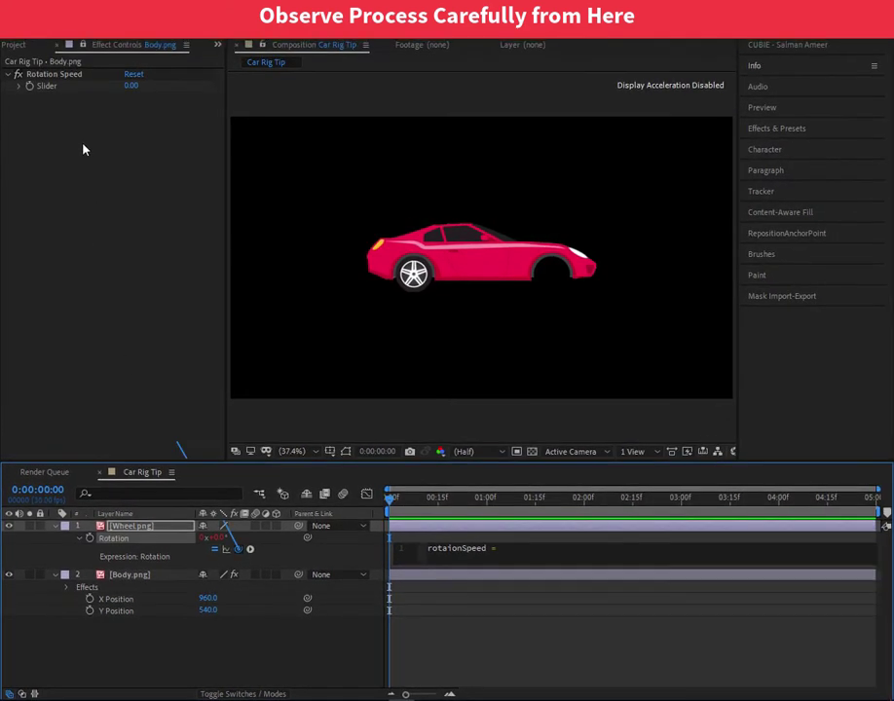
drag(83, 149, 70, 85)
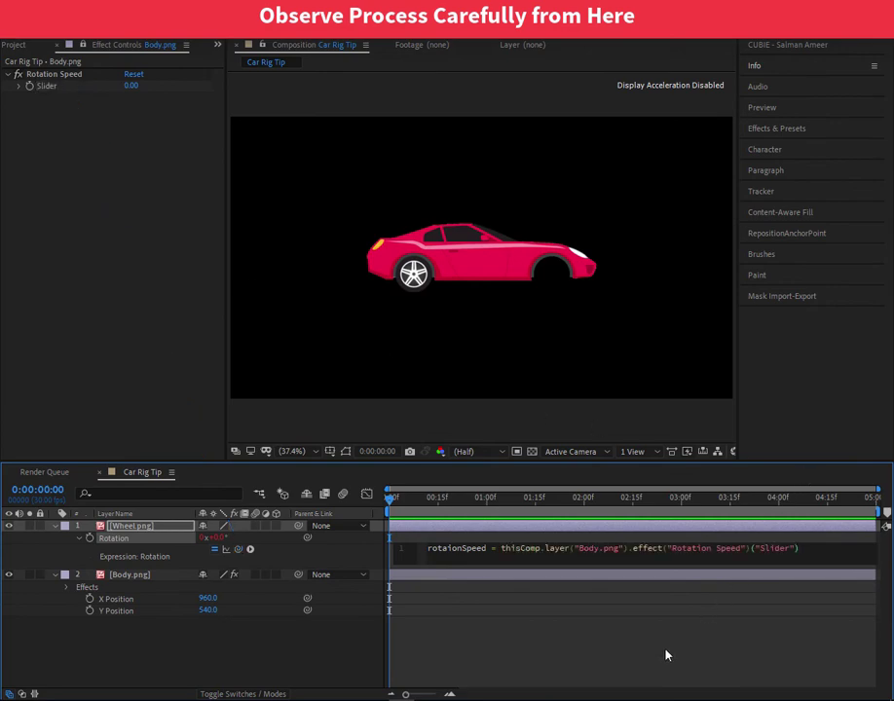
text(;)
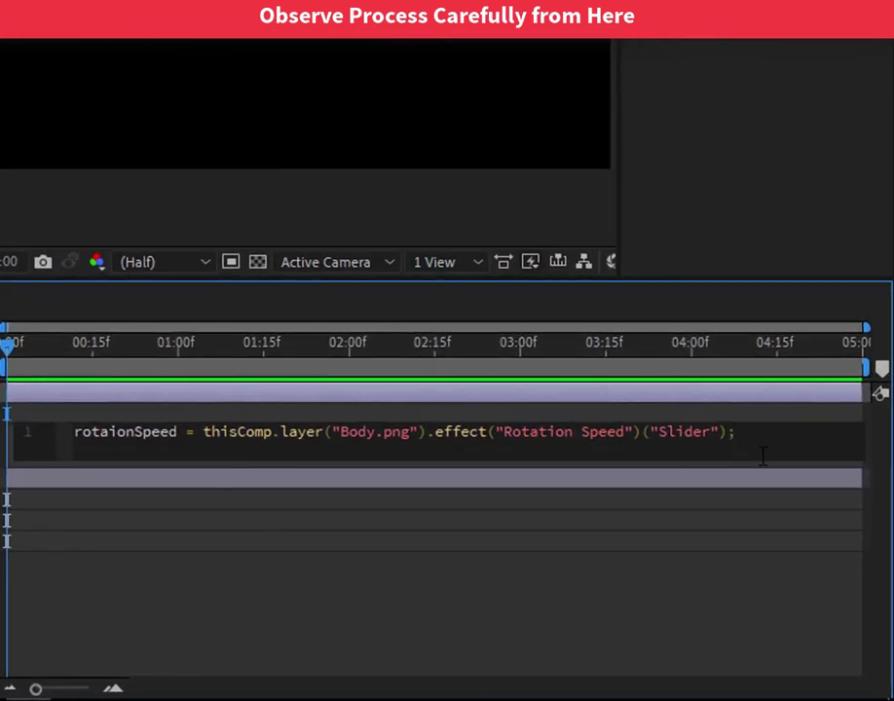
key(Return)
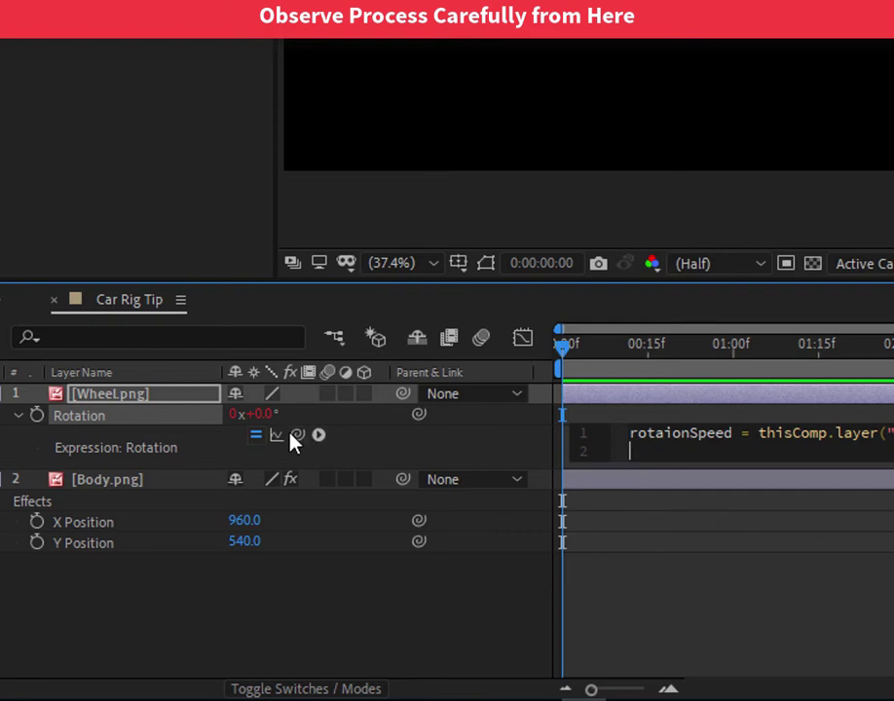
Step: Write the expression's second line as the Body.png layer's X Position multiplied by rotaionSpeed, ending with a semicolon, and apply the expression
drag(292, 434, 163, 525)
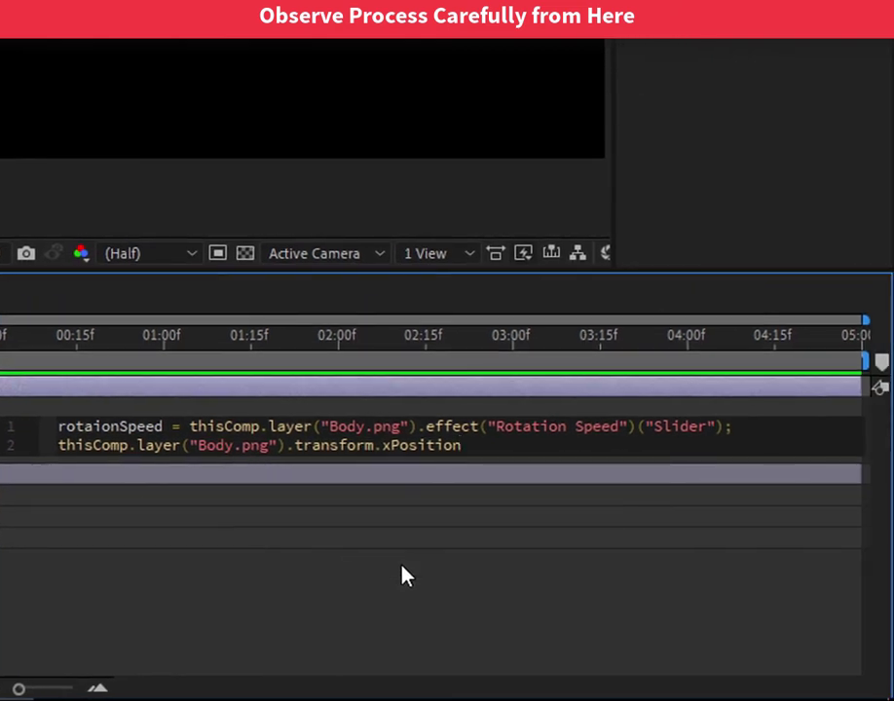
text(*)
click(124, 425)
double_click(126, 425)
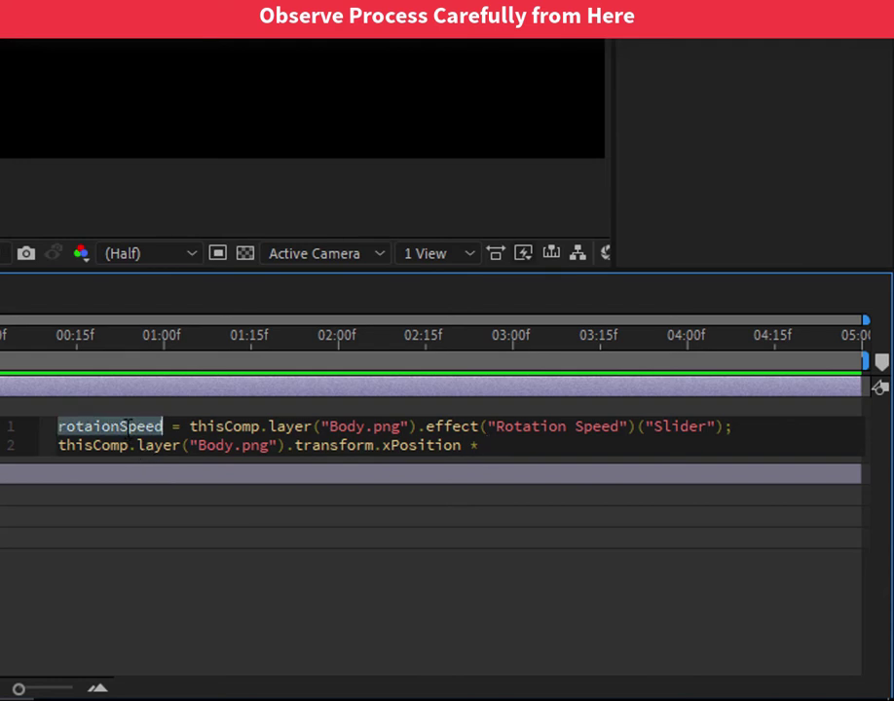
right_click(127, 425)
click(179, 538)
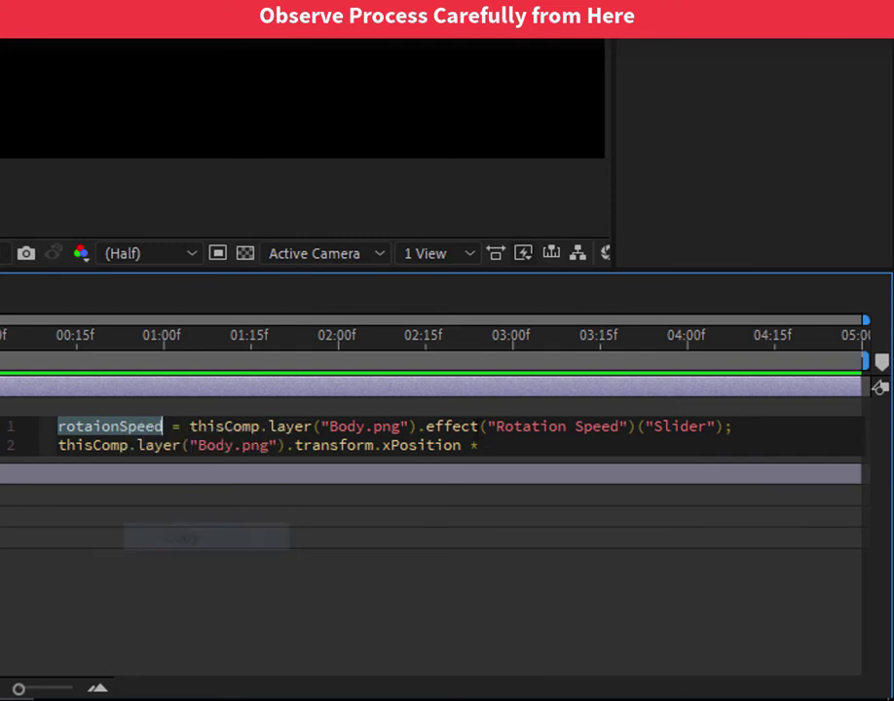
click(518, 445)
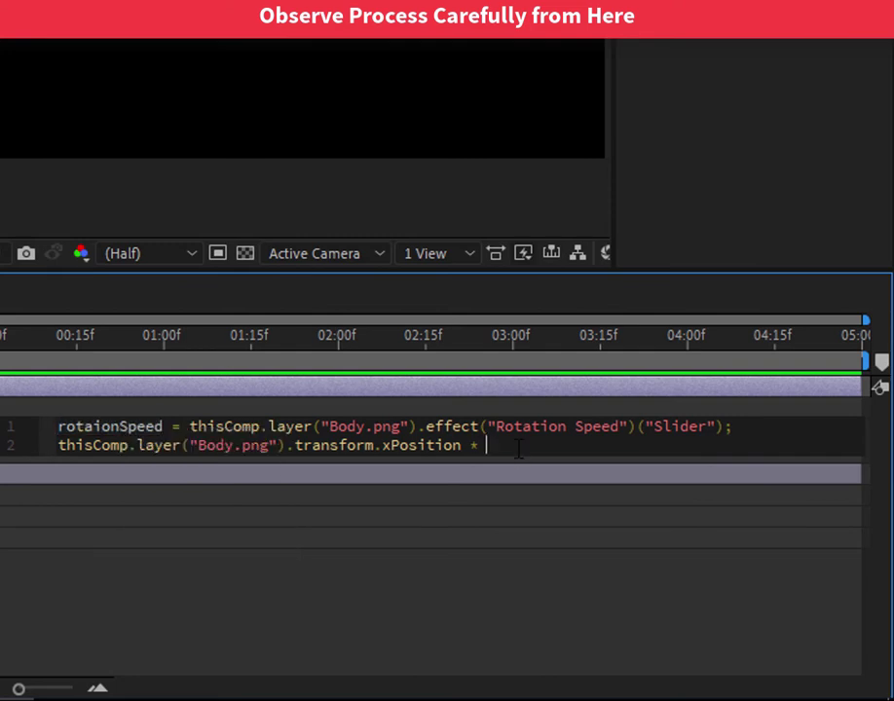
right_click(519, 446)
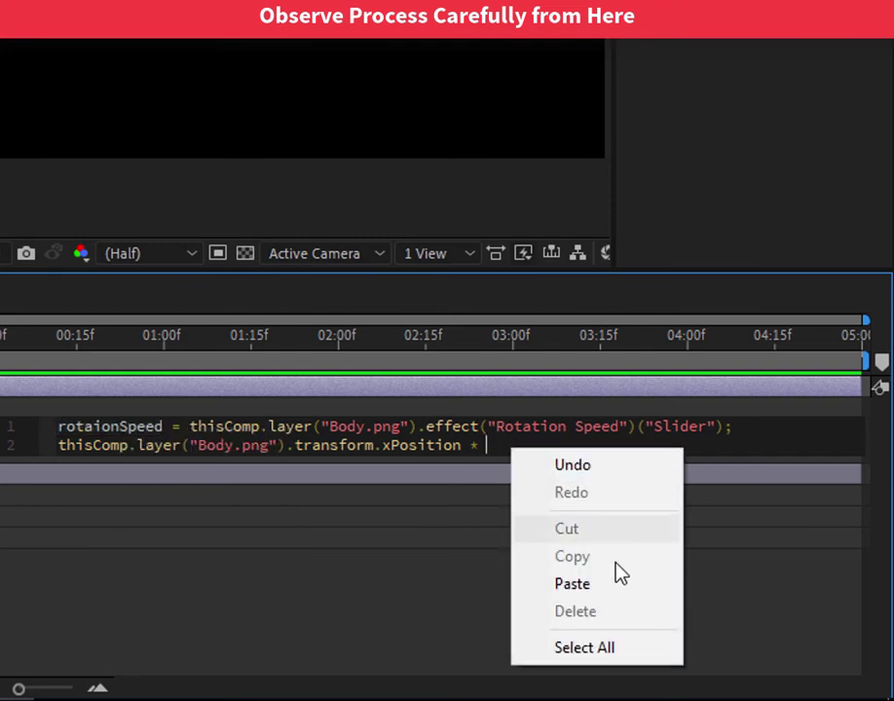
click(622, 590)
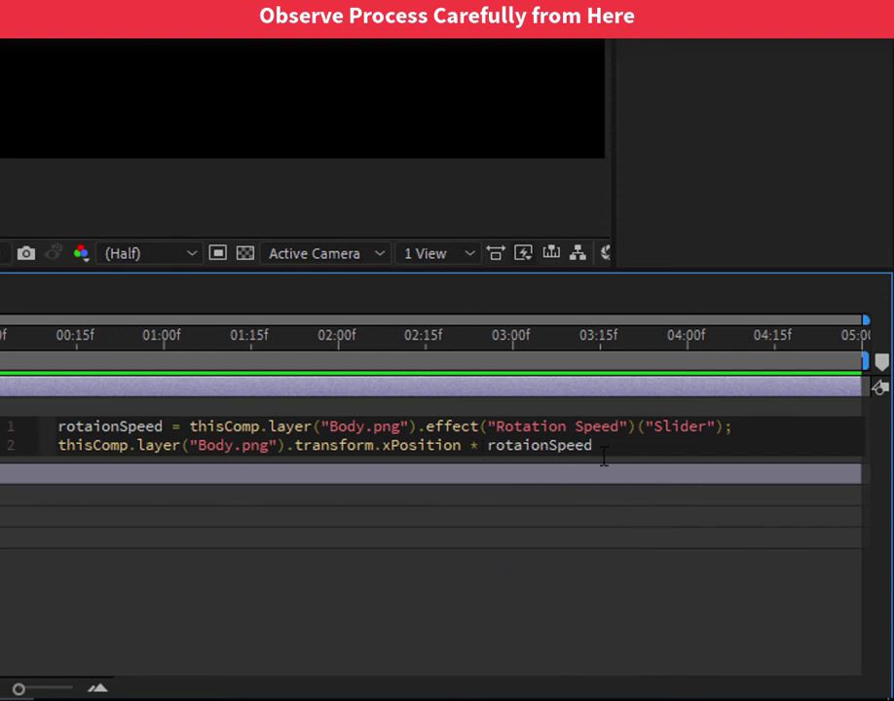
text(;)
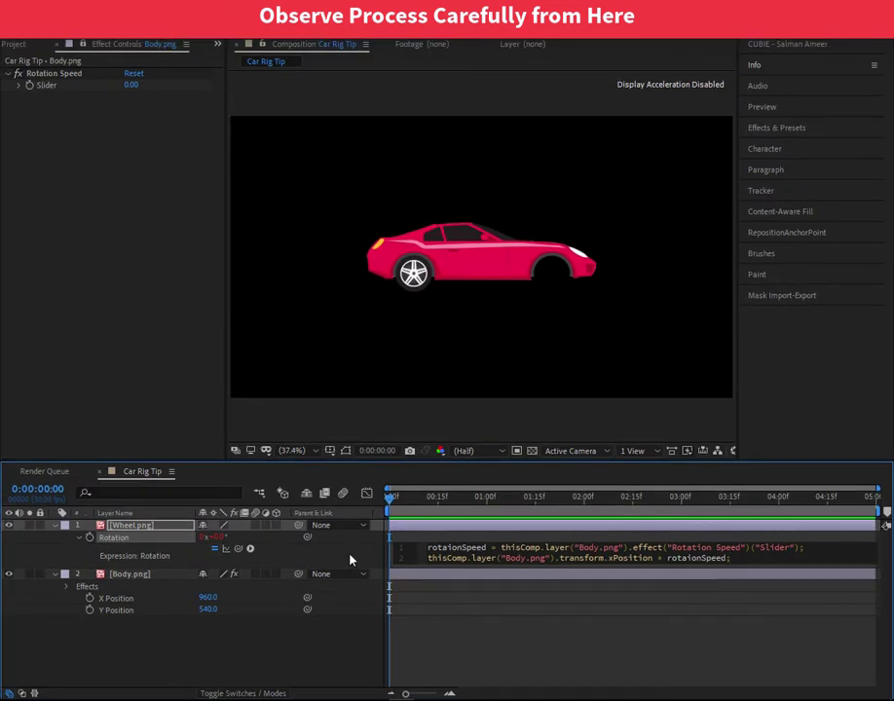
click(350, 560)
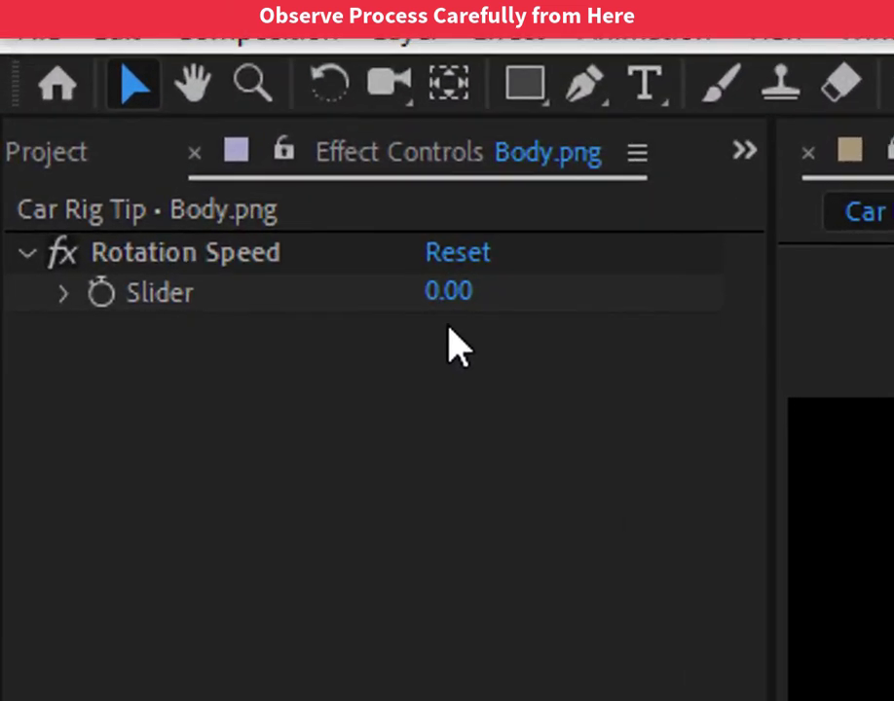
Step: Set the Body.png layer's Rotation Speed slider to 1
click(130, 85)
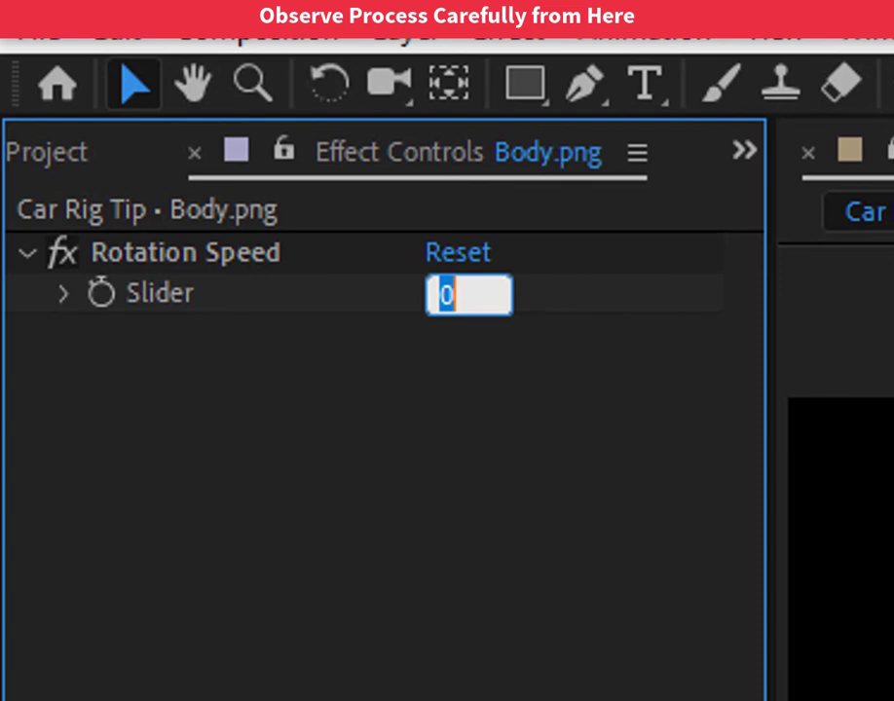
text(1)
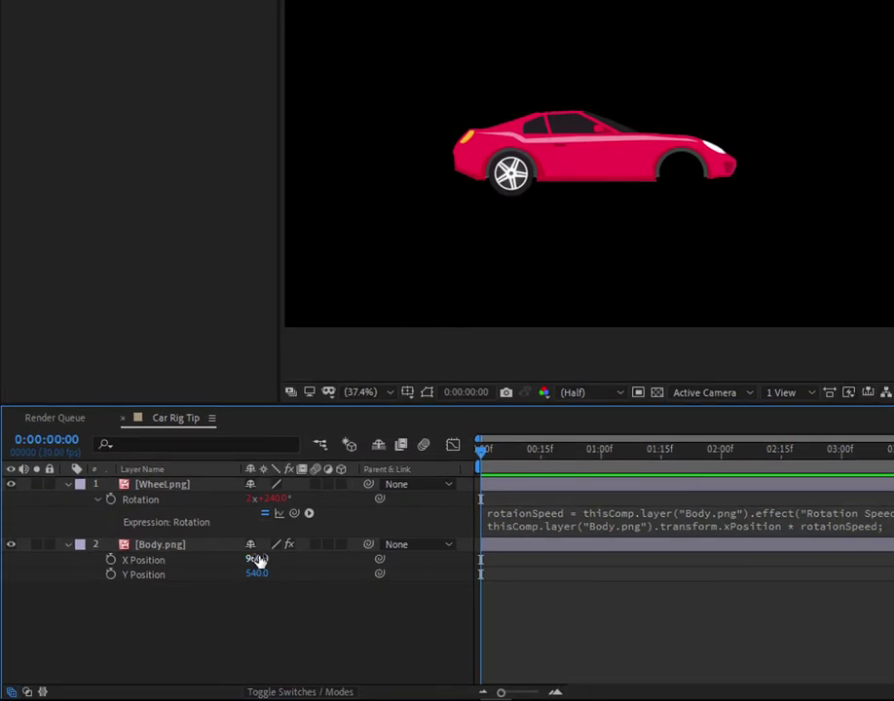
drag(256, 560, 294, 541)
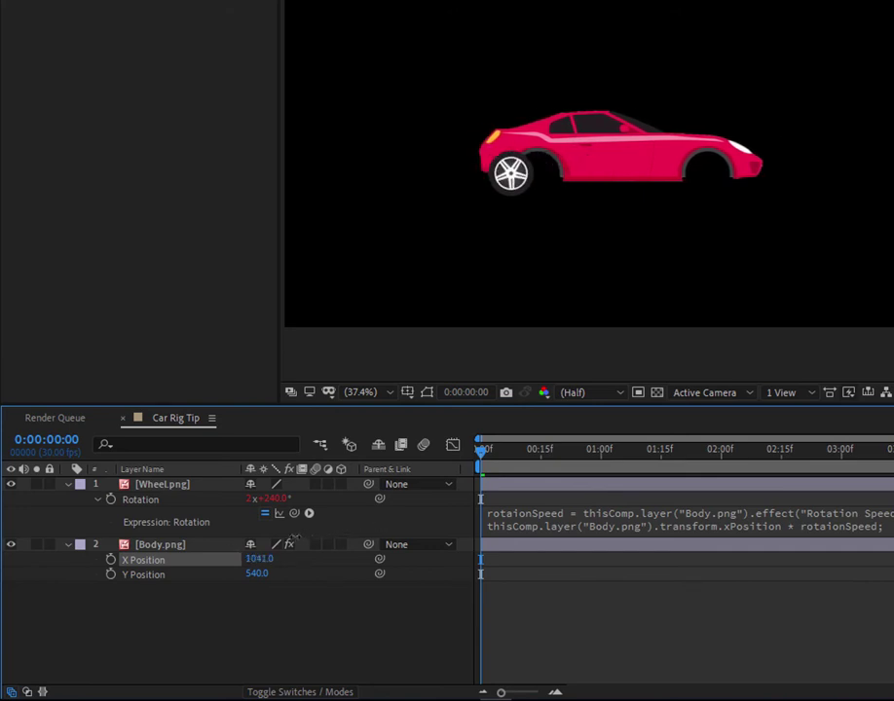
click(294, 541)
key(ctrl+z)
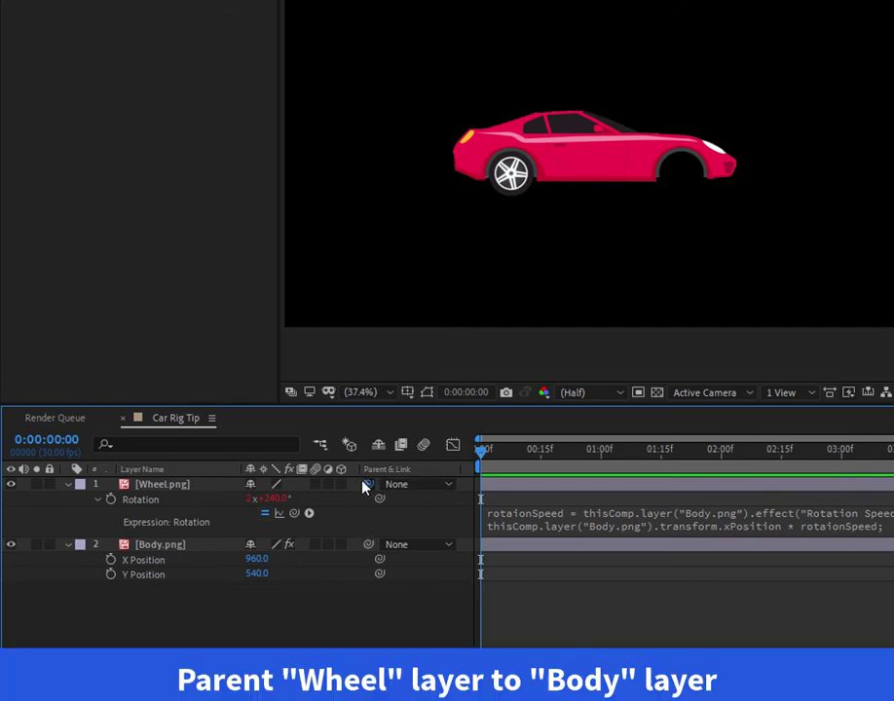
Step: Parent the Wheel.png layer to the Body.png layer and duplicate the wheel layer for the front wheel
drag(367, 484, 120, 549)
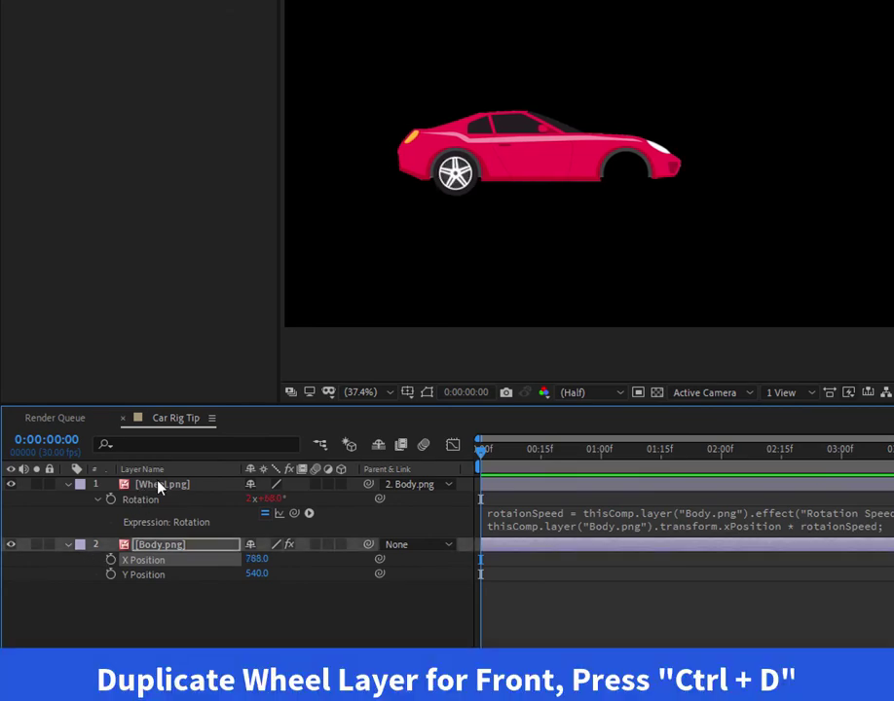
click(161, 486)
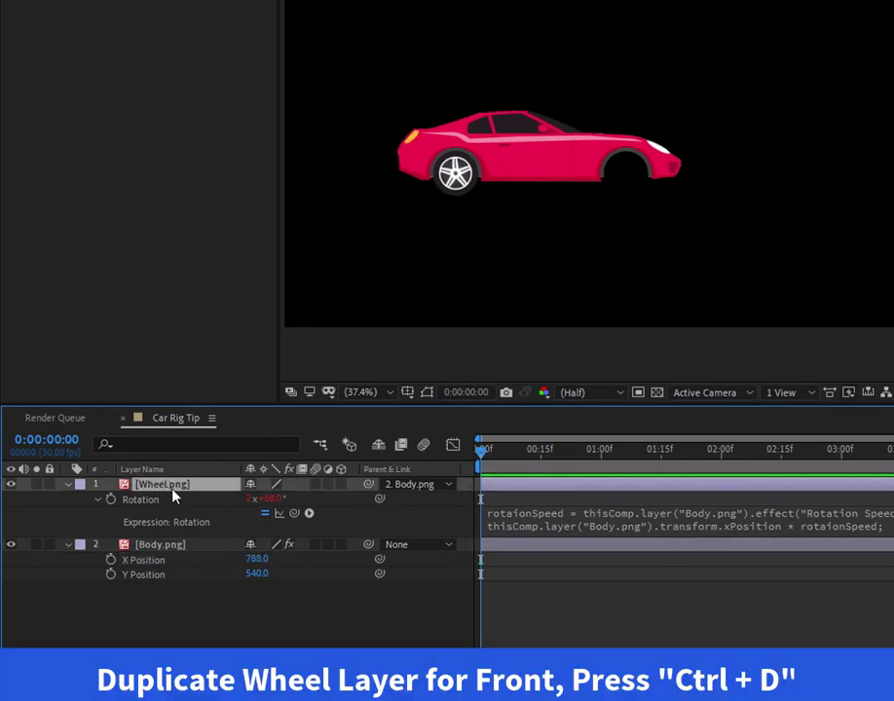
key(ctrl+d)
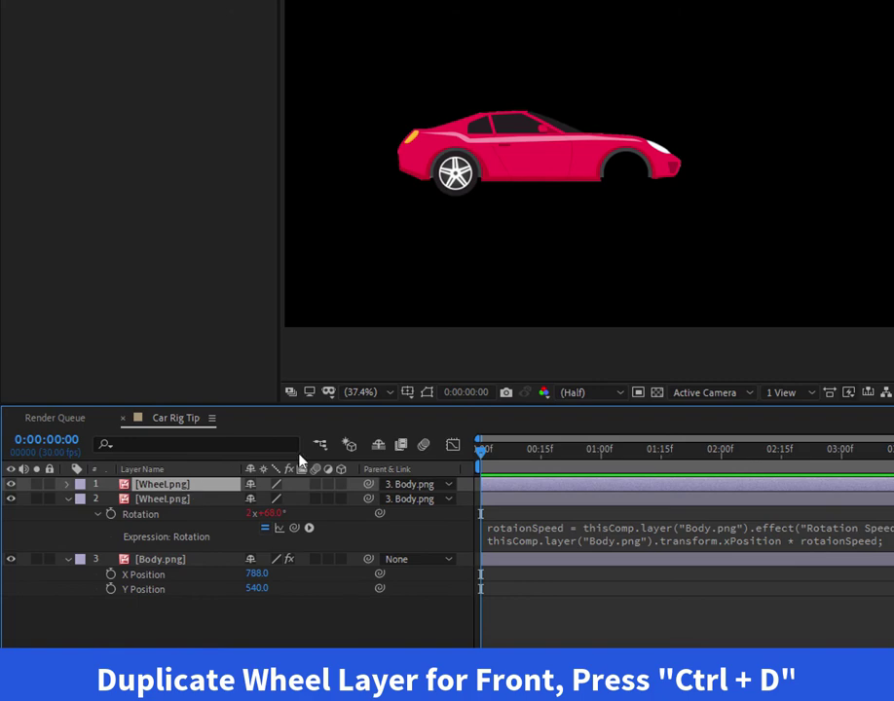
key(Return)
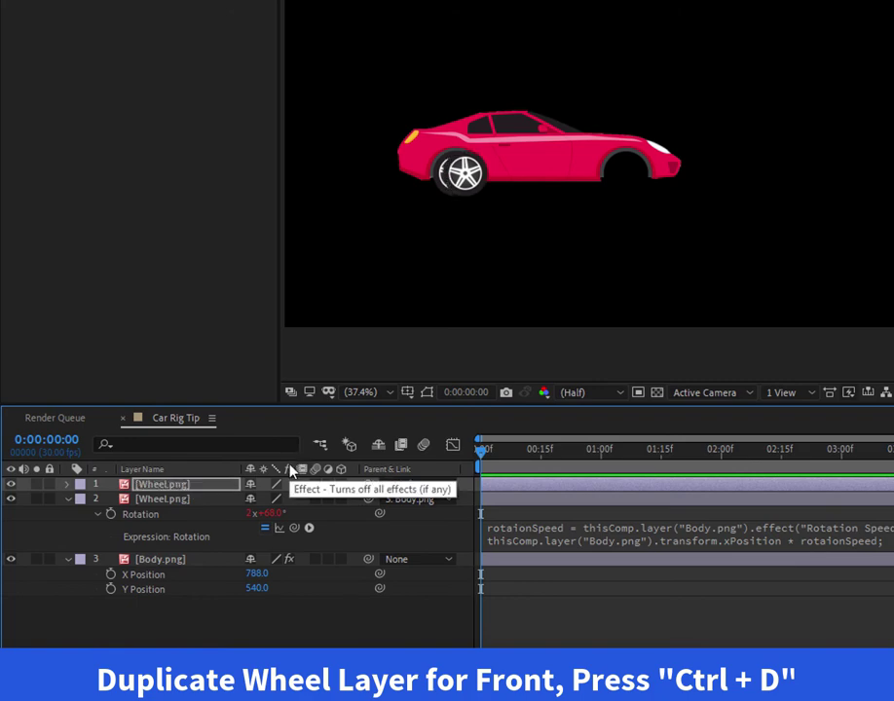
Step: Move the duplicated wheel horizontally into the car body's front wheel arch
key(shift+Right)
key(shift+Right)
key(shift+Right)
key(shift+Right)
key(shift+Right)
key(shift+Right)
key(shift+Right)
key(shift+Right)
key(shift+Right)
key(shift+Right)
key(shift+Right)
key(shift+Right)
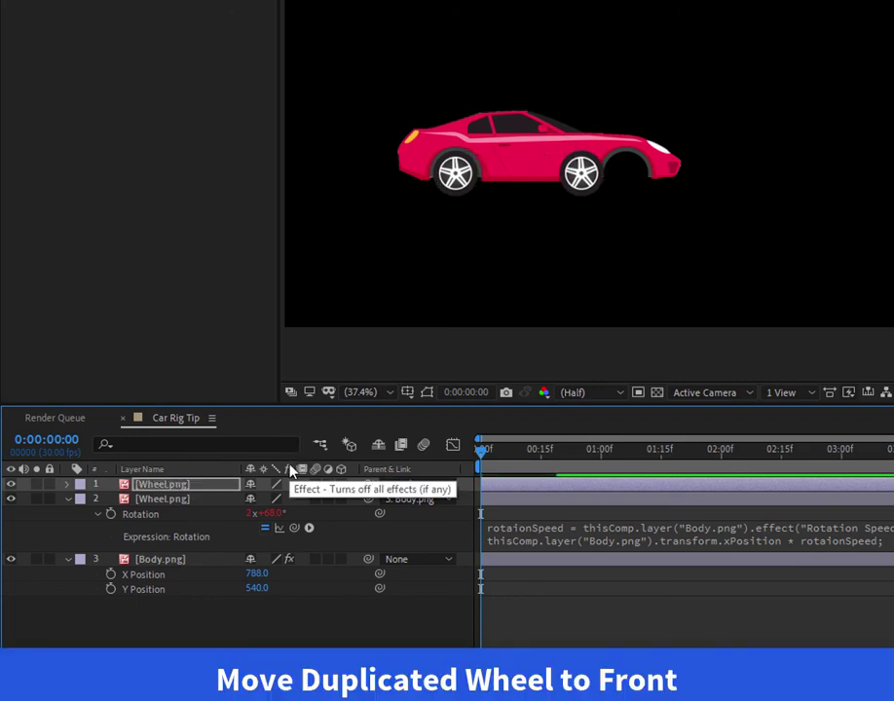
key(shift+Right)
key(shift+Right)
key(shift+Right)
key(shift+Right)
key(shift+Right)
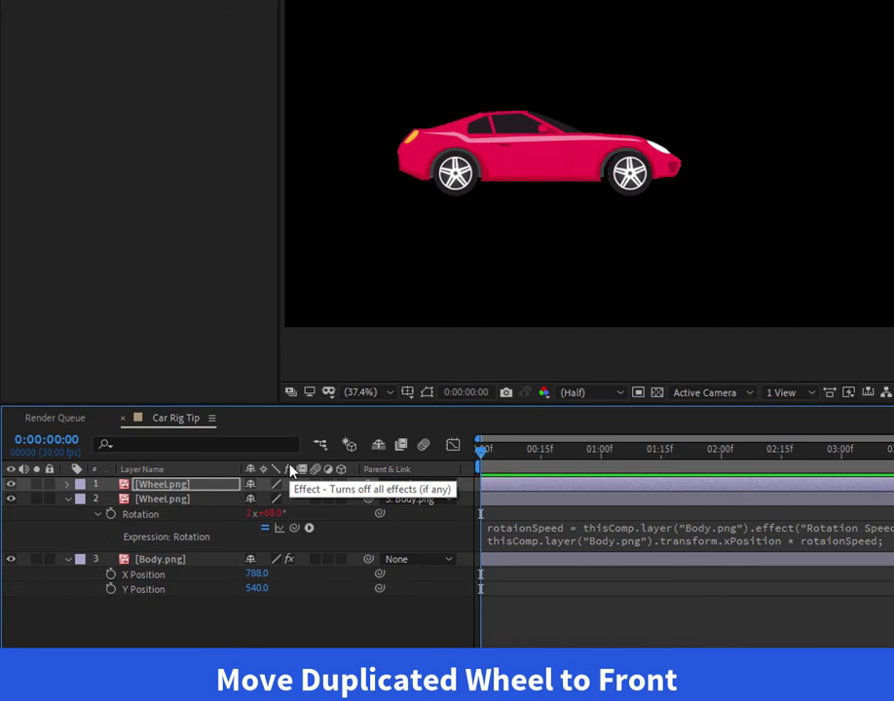
Step: Shift the car by changing the Body.png layer's X Position to 1039
click(200, 562)
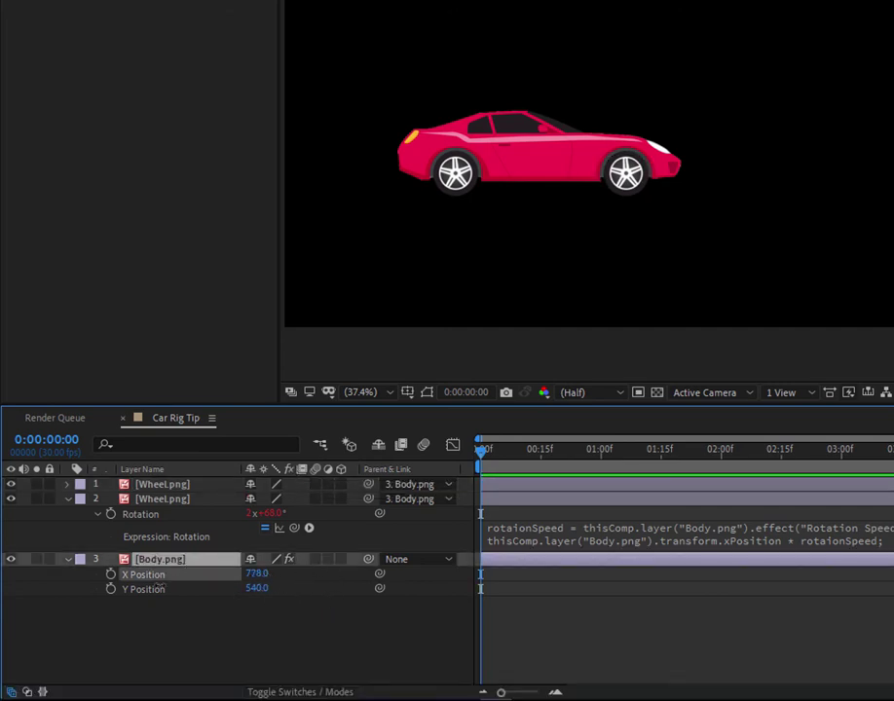
drag(261, 582, 519, 565)
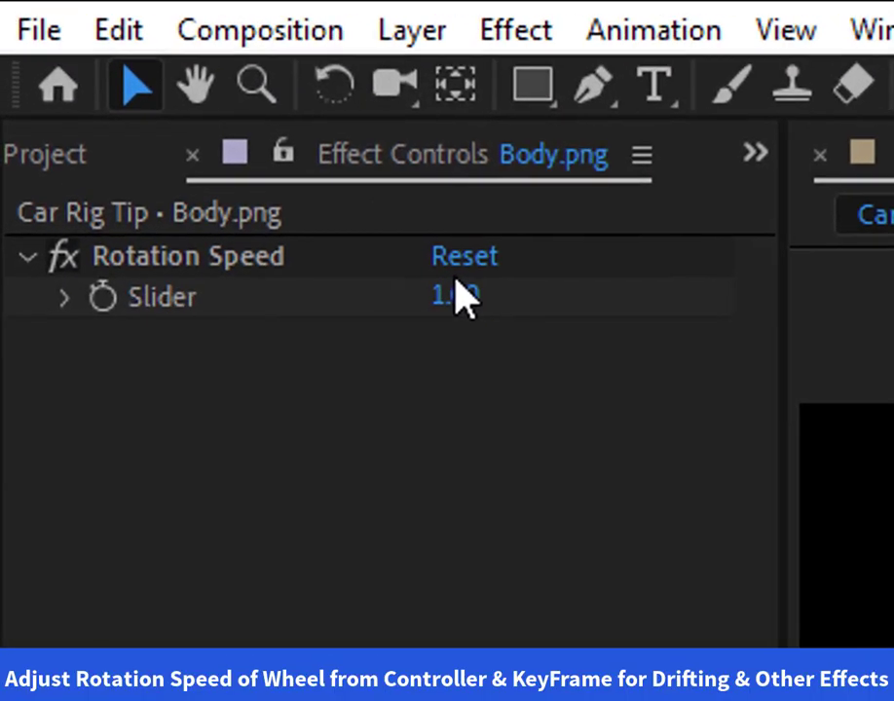
Step: Set the Rotation Speed slider to 2 and shift the Body.png layer's X Position to 979
click(448, 294)
text(2)
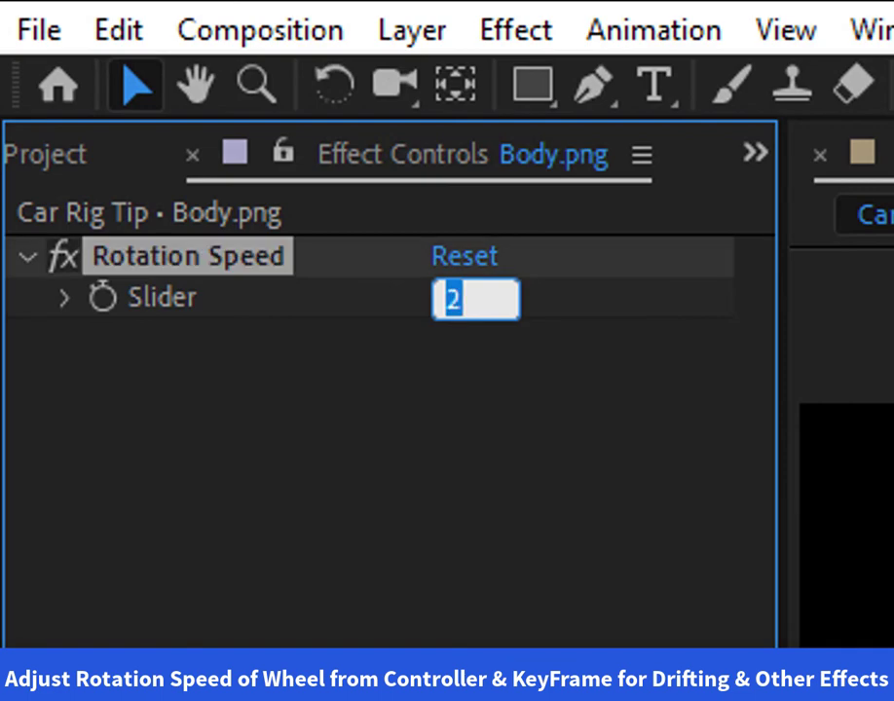
key(Return)
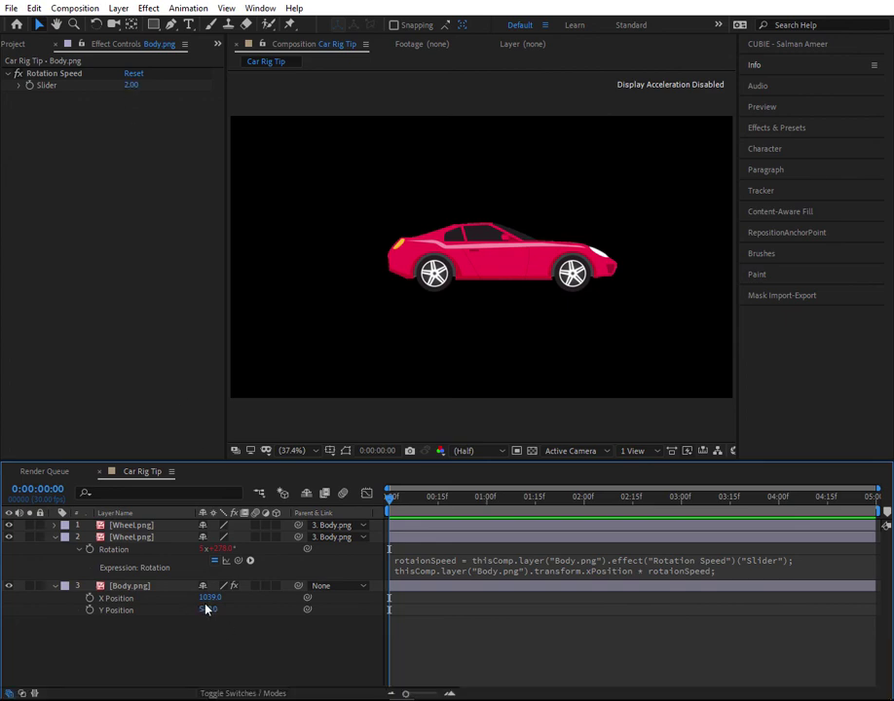
drag(210, 597, 156, 596)
click(136, 585)
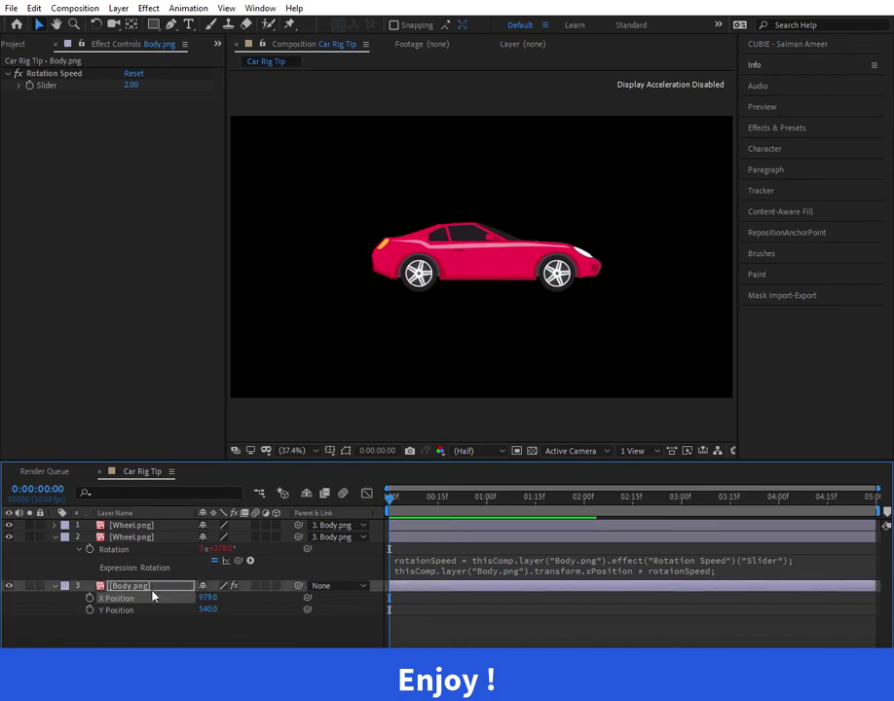